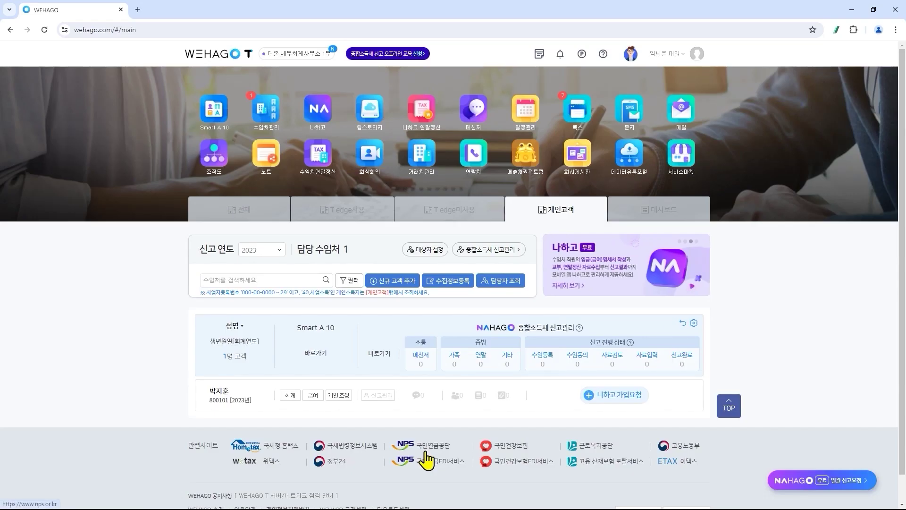
- Send the client a NAHAGO sign-up request and register their Hometax agency under the firm's certificate
{"action": "left_click", "coordinate": [631, 402]}
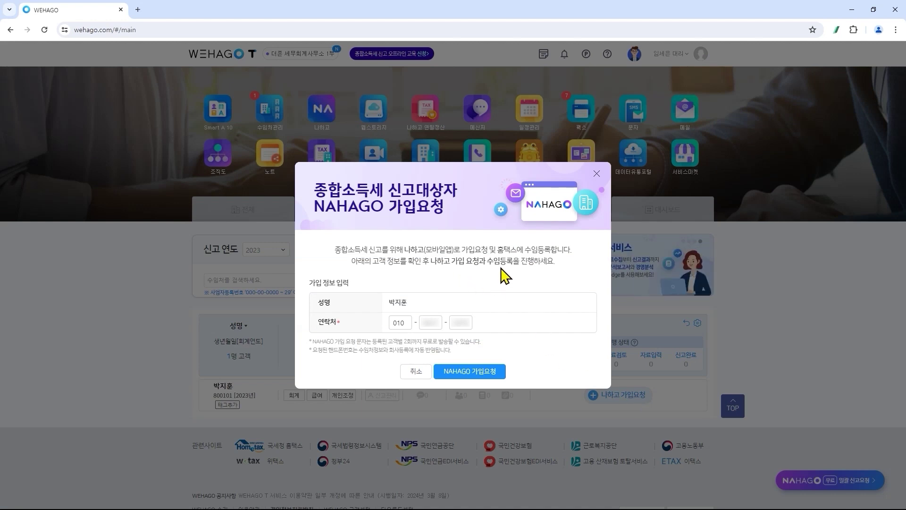
{"action": "left_click", "coordinate": [501, 374]}
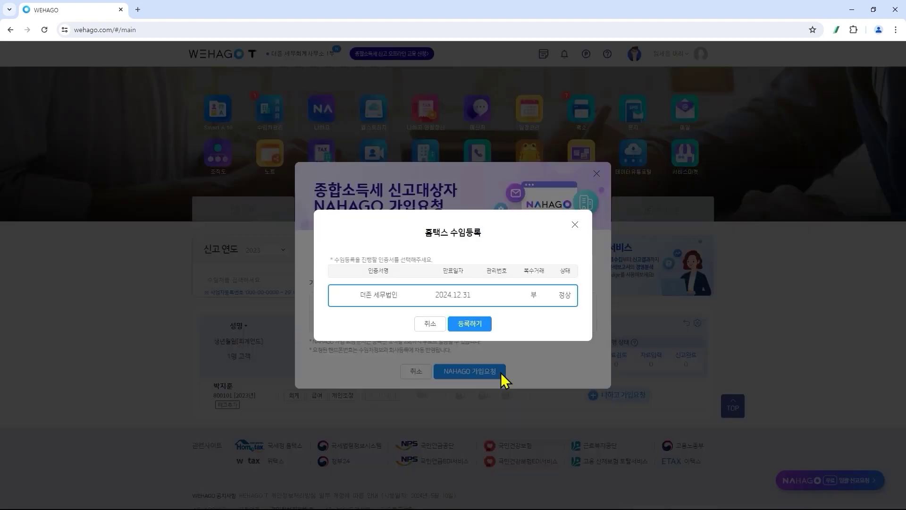
{"action": "left_click", "coordinate": [486, 325]}
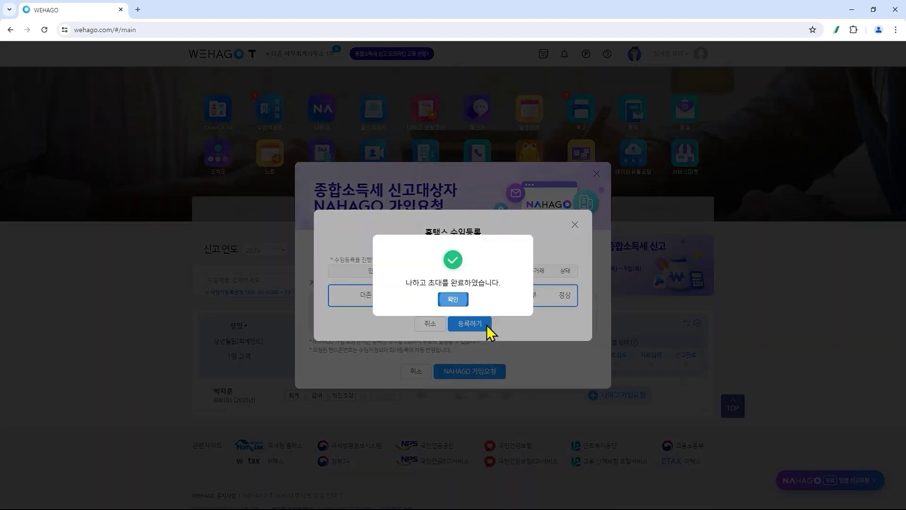
{"action": "left_click", "coordinate": [460, 302]}
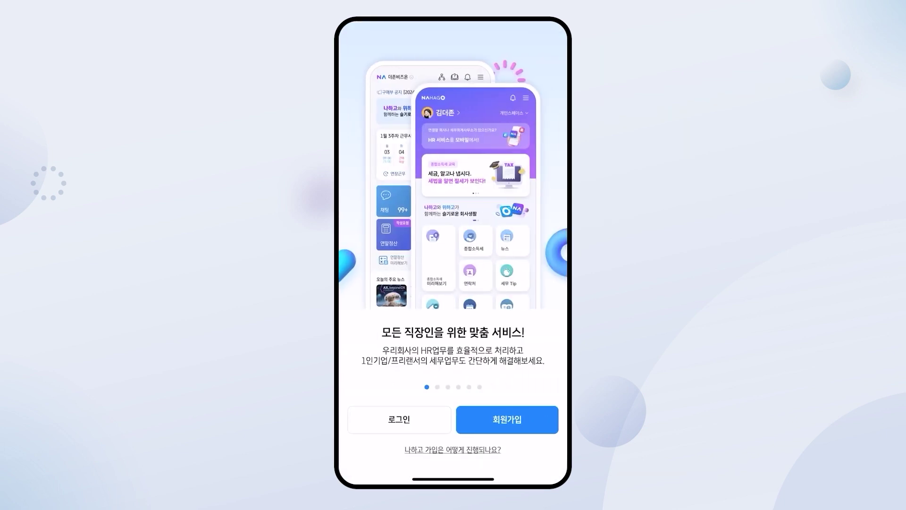
- Enter the client's name and phone number in NAHAGO sign-up and agree to verification data collection
{"action": "left_click", "coordinate": [387, 148]}
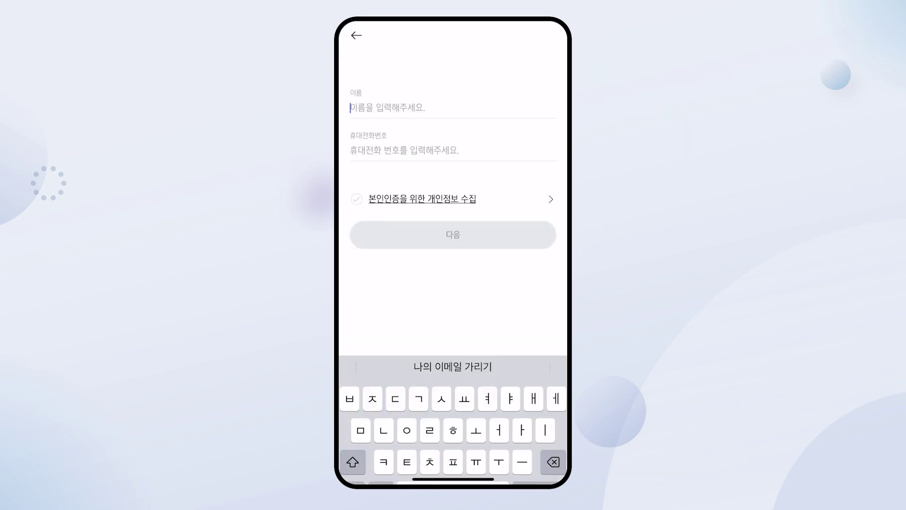
{"action": "key", "text": "Return"}
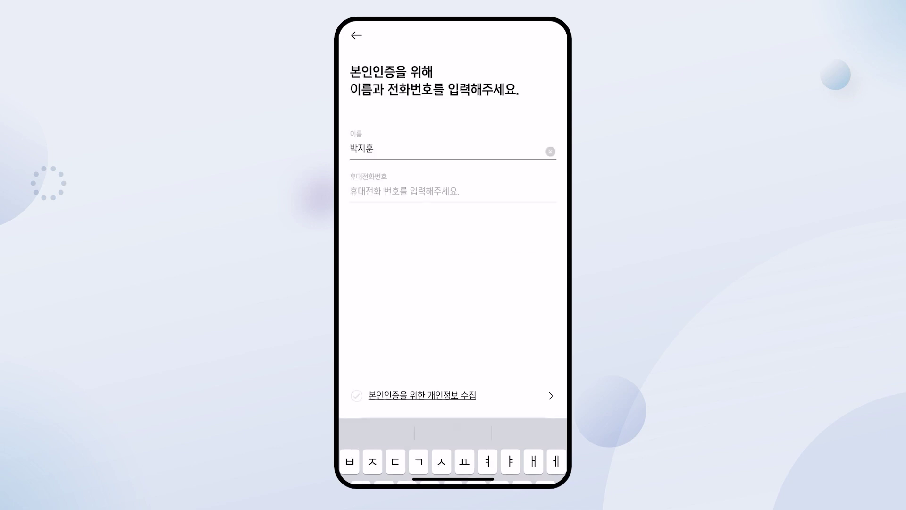
{"action": "left_click", "coordinate": [404, 150]}
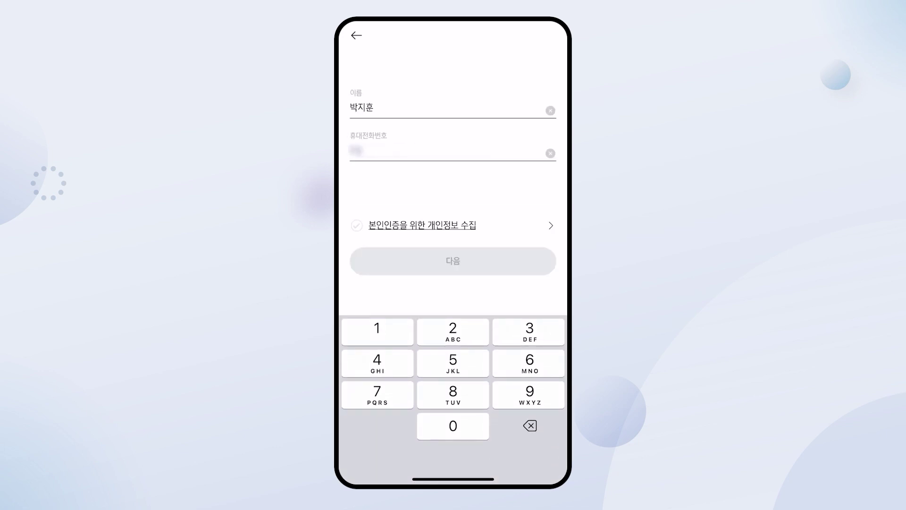
{"action": "left_click", "coordinate": [357, 225]}
{"action": "left_click", "coordinate": [454, 261]}
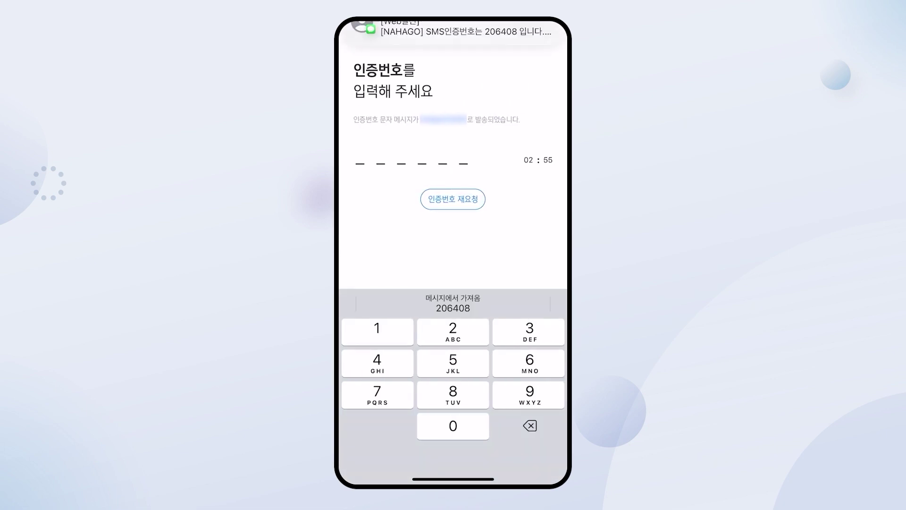
- Fill in the SMS code, agree to all terms and age 14+, and accept the tax office connection
{"action": "left_click", "coordinate": [453, 305]}
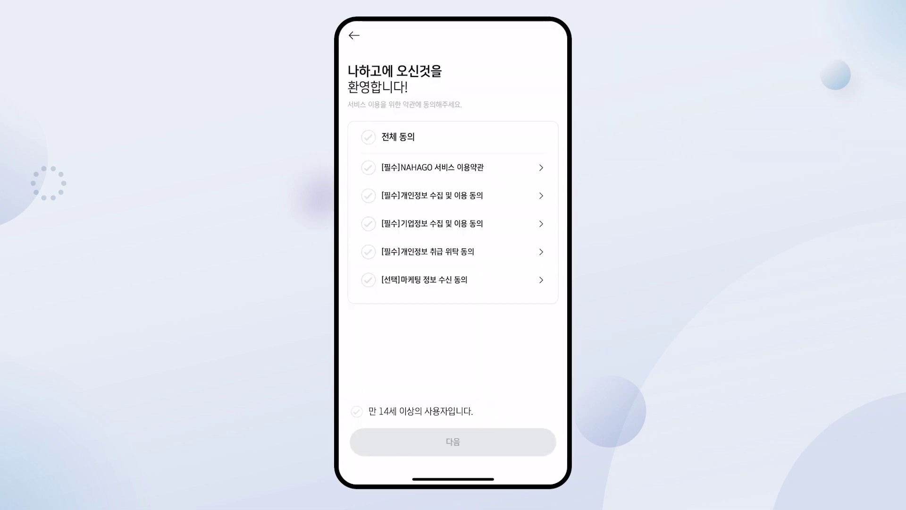
{"action": "left_click", "coordinate": [369, 137]}
{"action": "left_click", "coordinate": [357, 411]}
{"action": "left_click", "coordinate": [453, 442]}
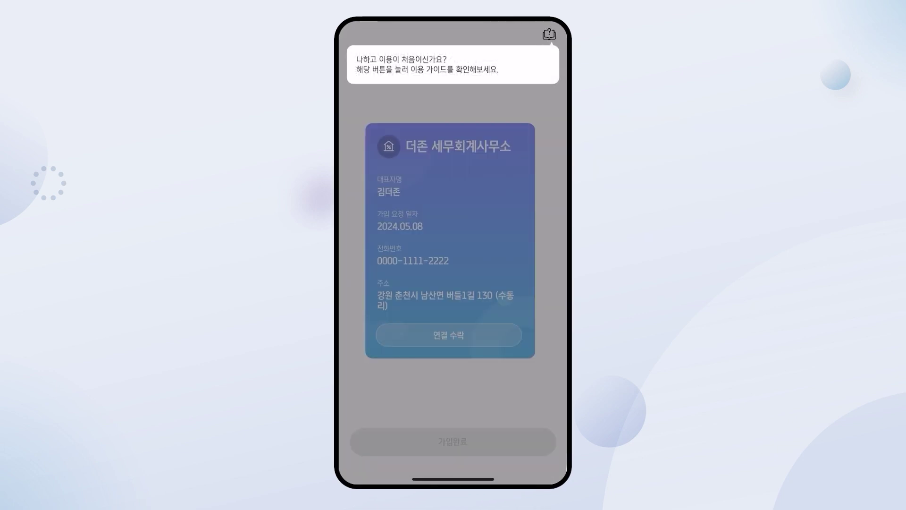
{"action": "left_click", "coordinate": [449, 335]}
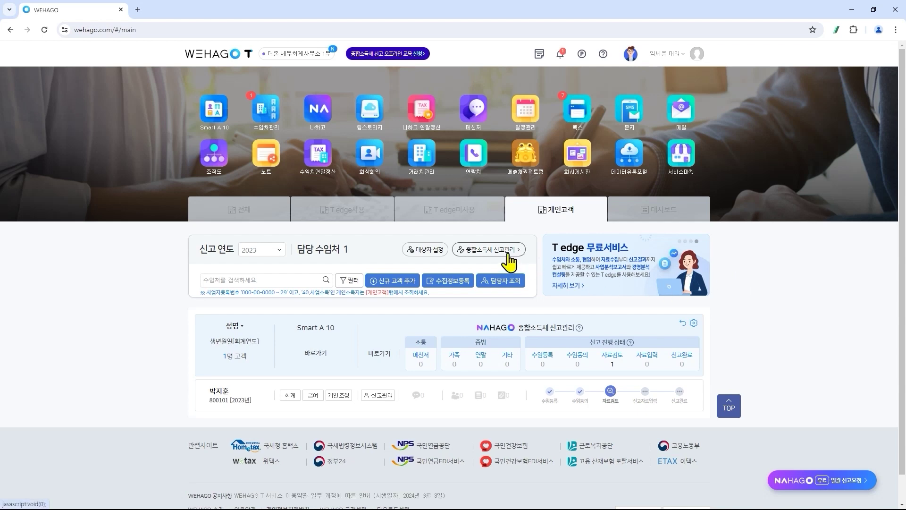
- Open the client's 2023 filing management, load Hometax income data, and view the 부양가족자료 tab
{"action": "left_click", "coordinate": [386, 394]}
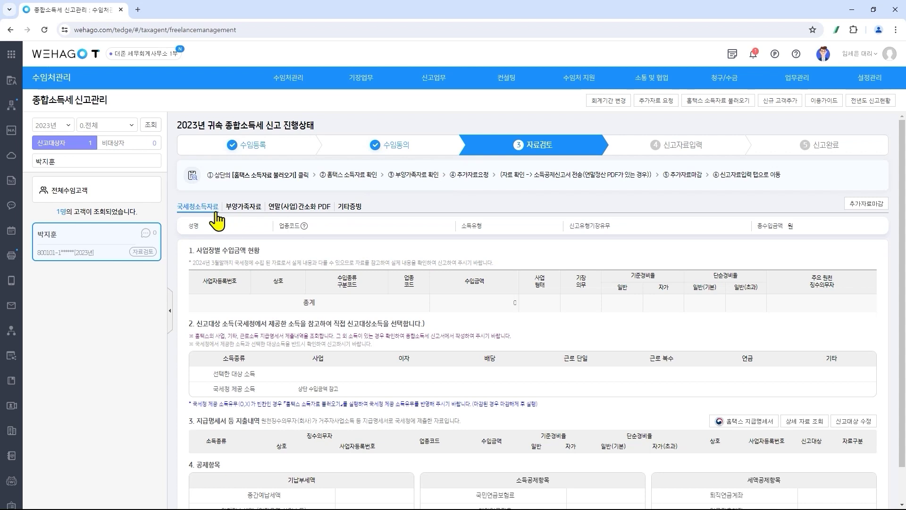
{"action": "left_click", "coordinate": [722, 107]}
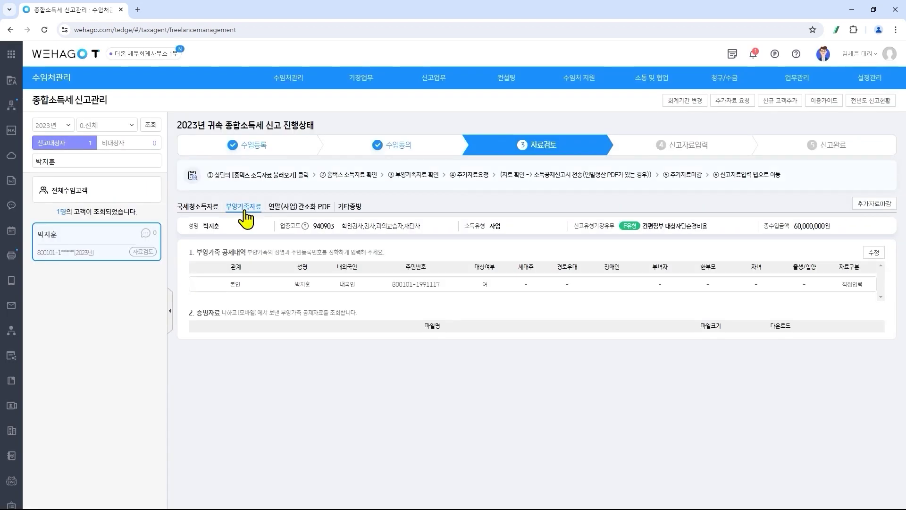
{"action": "left_click", "coordinate": [245, 213]}
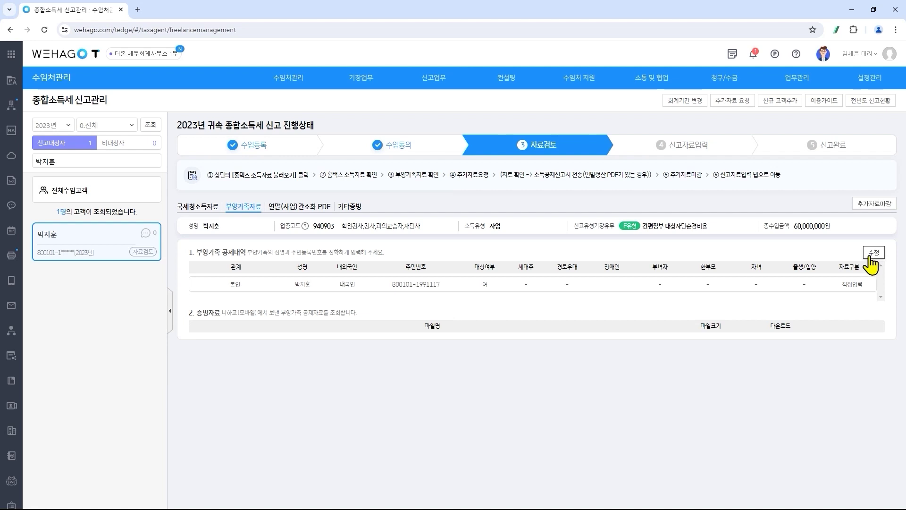
- Request the year-end settlement PDF and other proof from the client with a 2024.05.14 deadline
{"action": "left_click", "coordinate": [745, 104]}
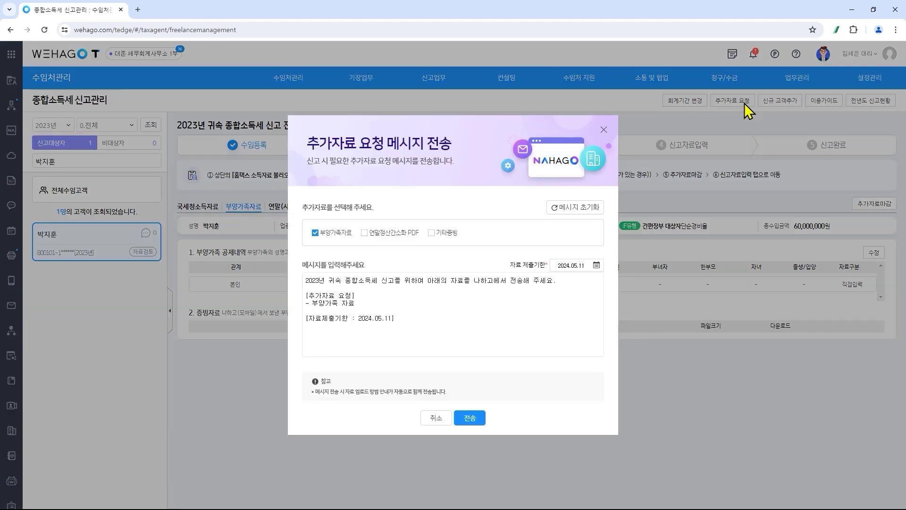
{"action": "left_click", "coordinate": [364, 233]}
{"action": "left_click", "coordinate": [431, 233]}
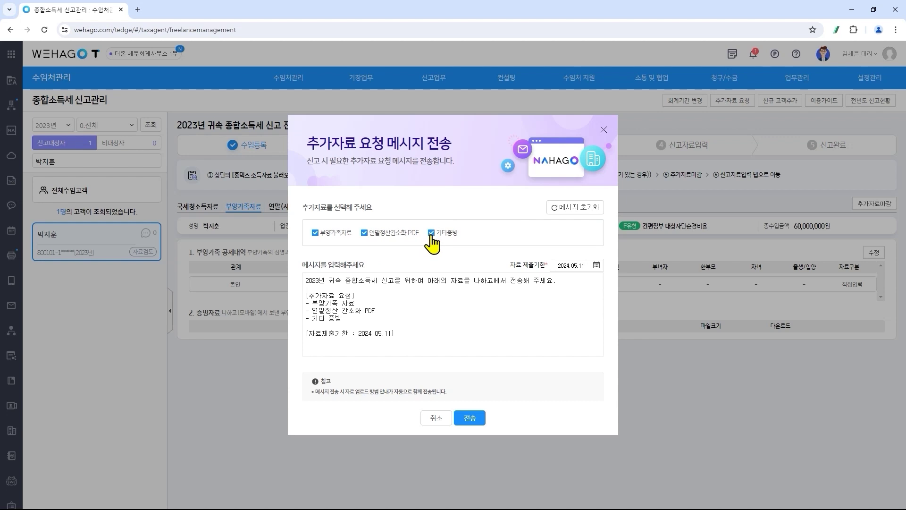
{"action": "left_click", "coordinate": [597, 265]}
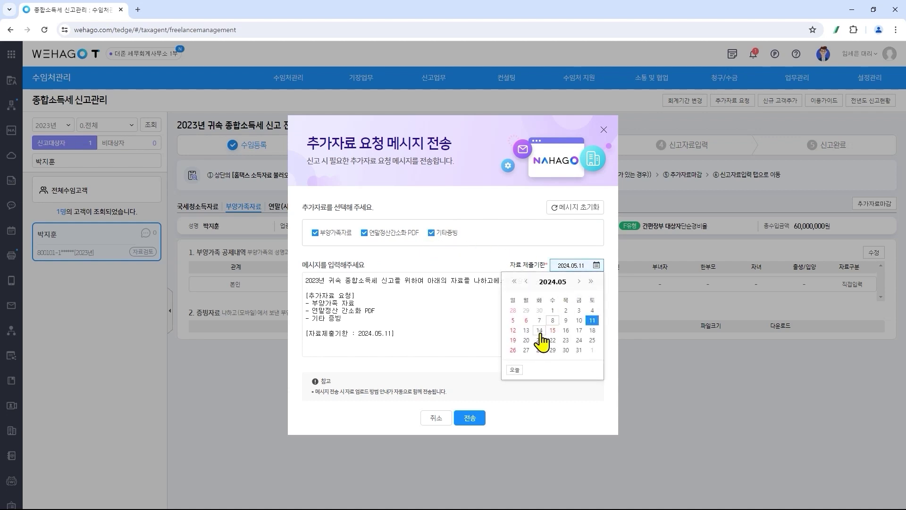
{"action": "left_click", "coordinate": [540, 330]}
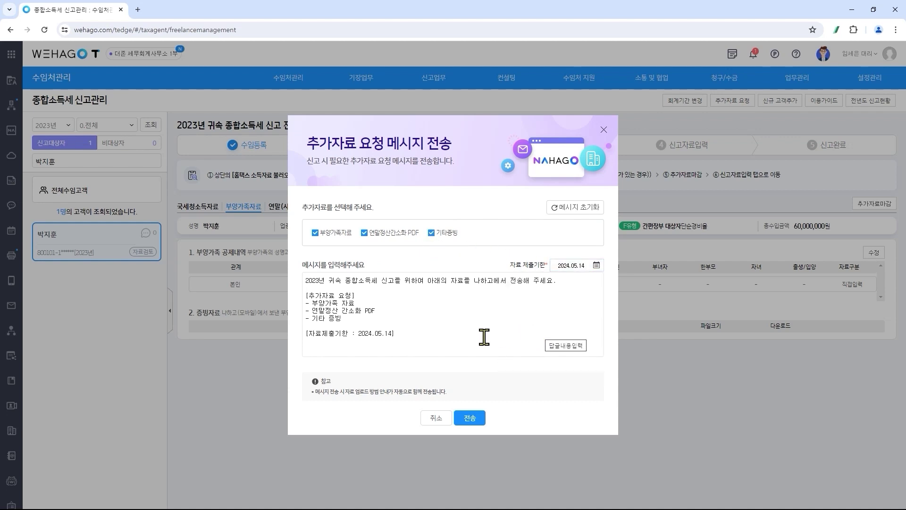
{"action": "left_click", "coordinate": [417, 333]}
{"action": "left_click", "coordinate": [467, 418]}
{"action": "left_click", "coordinate": [454, 296]}
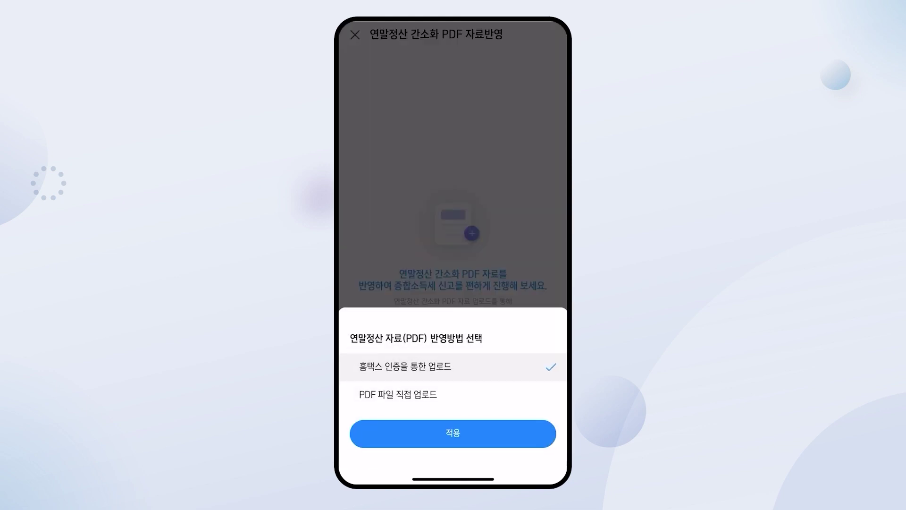
- Switch the PDF upload method to direct upload, then back to Hometax authentication
{"action": "left_click", "coordinate": [398, 395]}
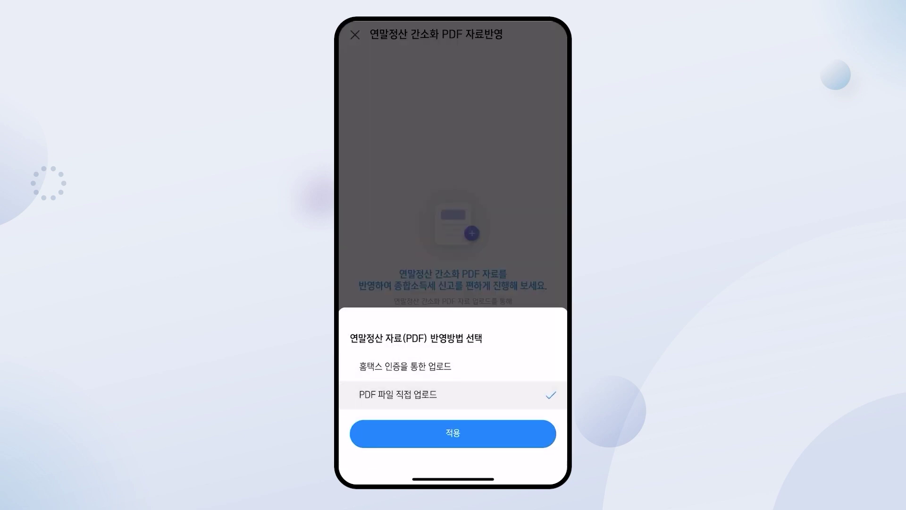
{"action": "left_click", "coordinate": [405, 366]}
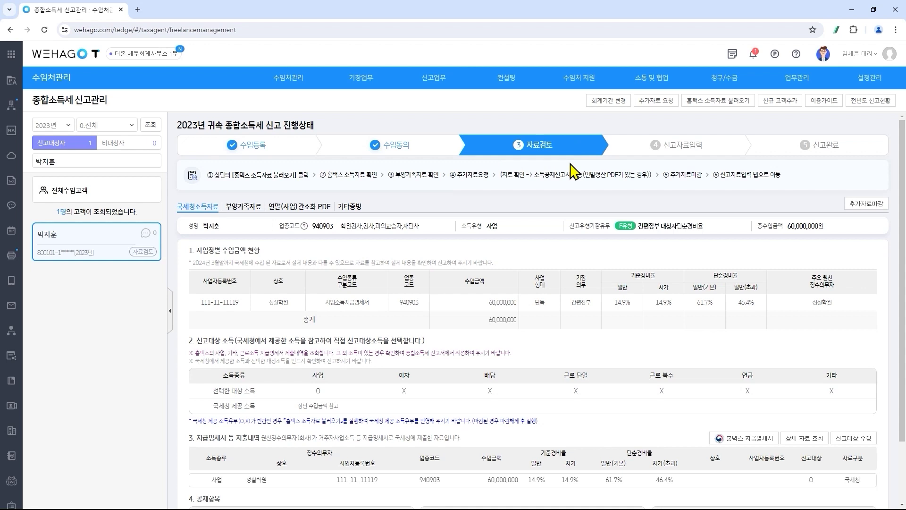
- Send the year-end simplified PDF deductions to the client's own business deduction form, replacing existing entries
{"action": "left_click", "coordinate": [319, 212]}
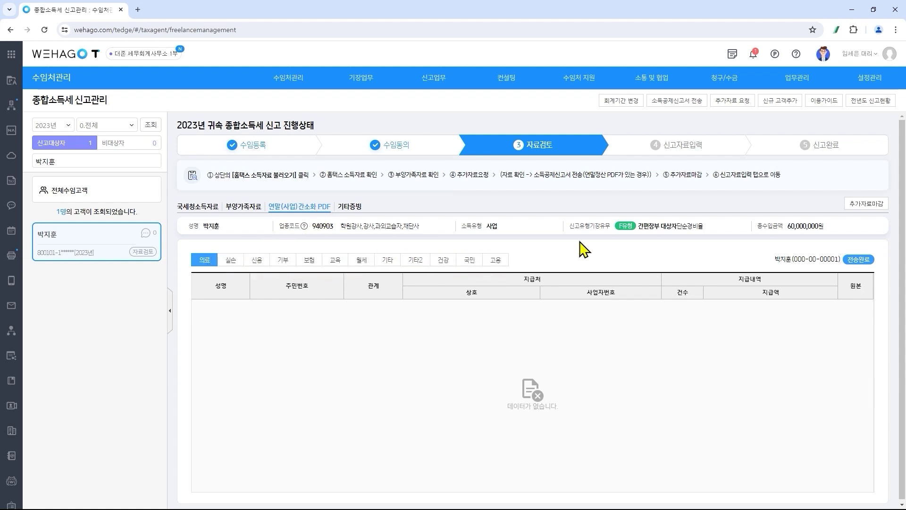
{"action": "left_click", "coordinate": [690, 101]}
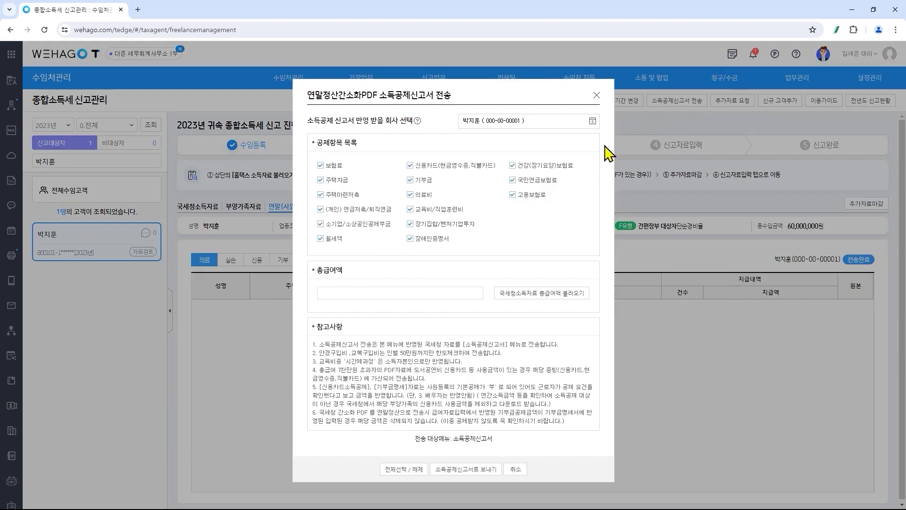
{"action": "left_click", "coordinate": [593, 122]}
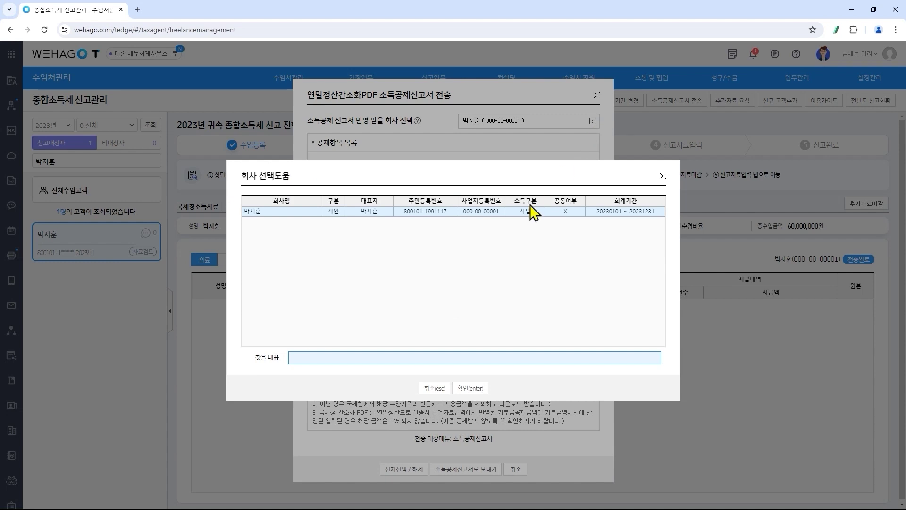
{"action": "left_click", "coordinate": [662, 176]}
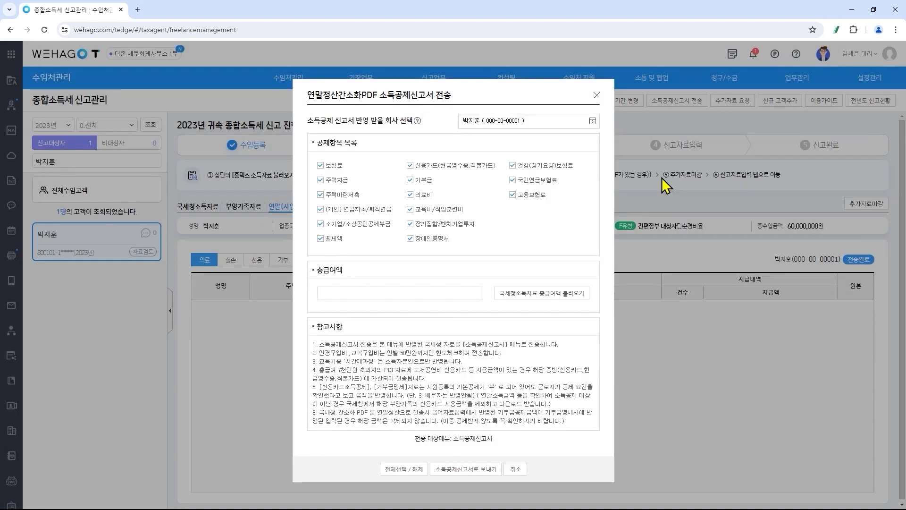
{"action": "left_click", "coordinate": [482, 471]}
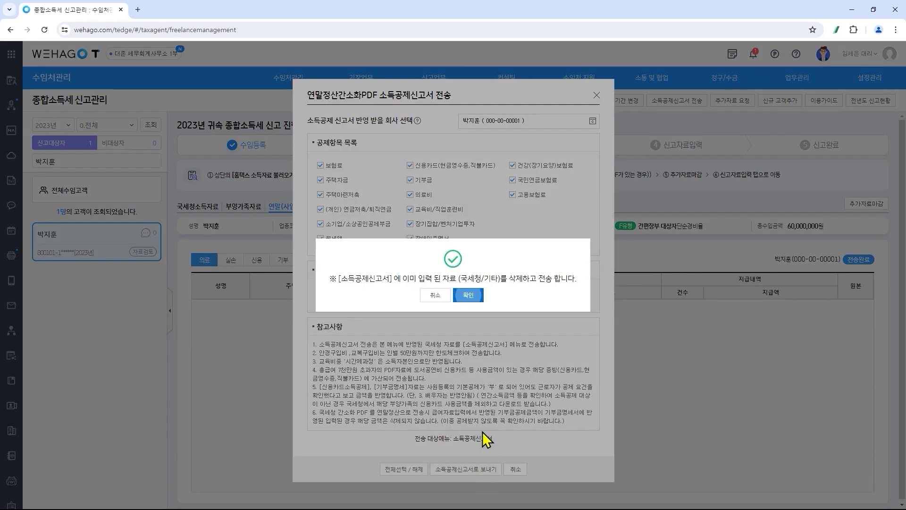
{"action": "left_click", "coordinate": [471, 295]}
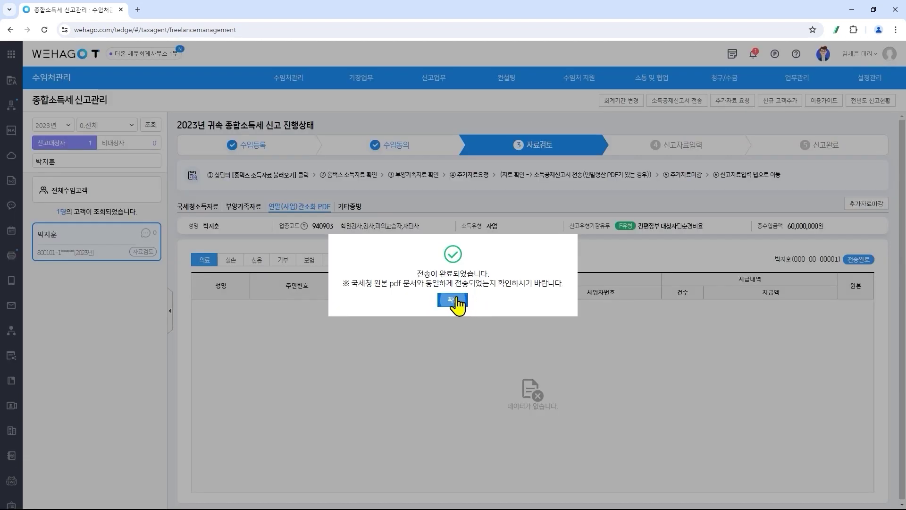
{"action": "left_click", "coordinate": [460, 303]}
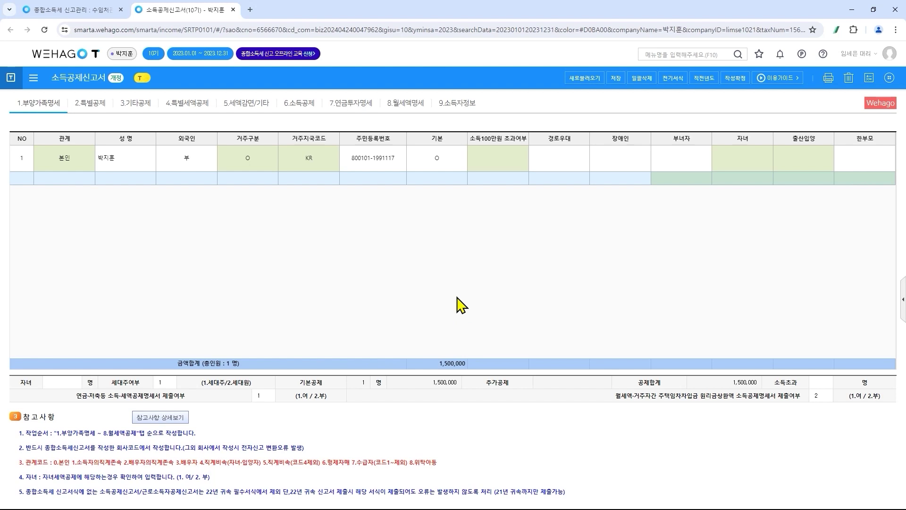
- Open 국세청간소화자료입력(종소세) via menu search, then return to the 종합소득세 신고관리 tab
{"action": "left_click", "coordinate": [664, 54]}
{"action": "type", "text": "키세청간소"}
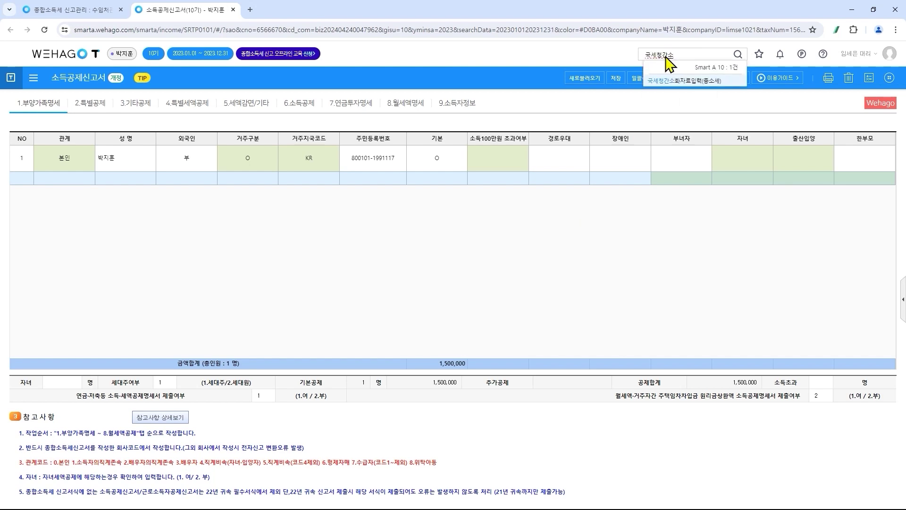
{"action": "key", "text": "Return"}
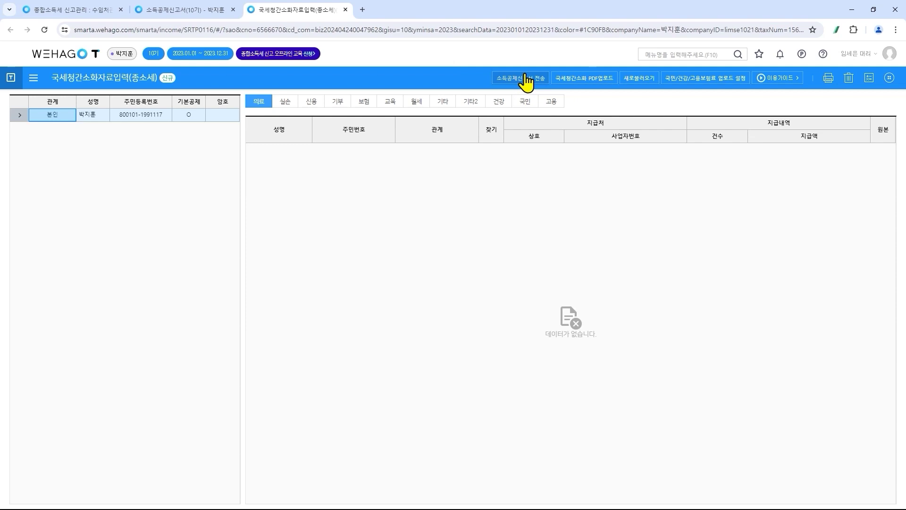
{"action": "left_click", "coordinate": [88, 12]}
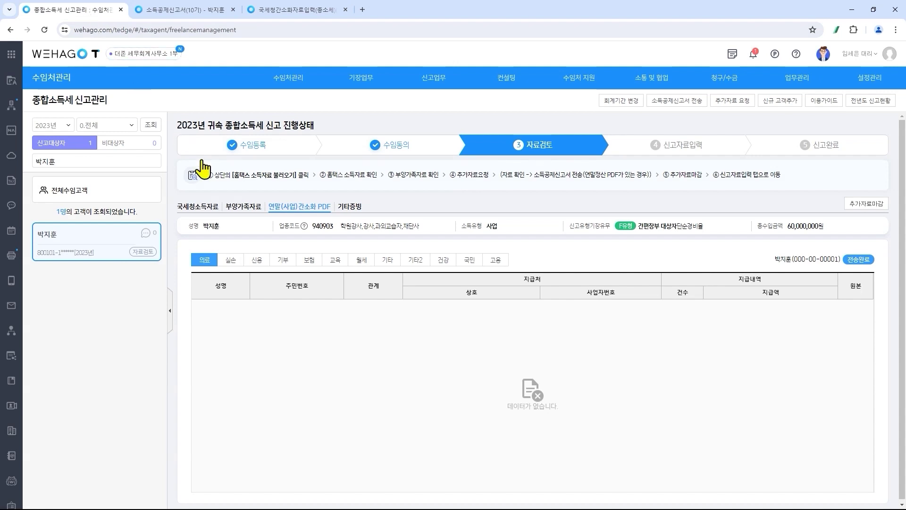
- Close additional-data collection with 추가자료마감 from the 국세청소득자료 tab and confirm
{"action": "left_click", "coordinate": [213, 211]}
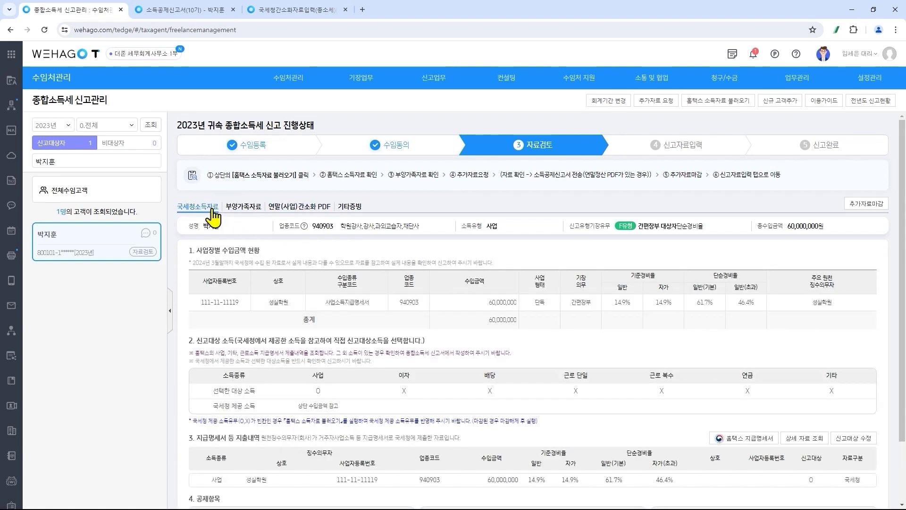
{"action": "left_click", "coordinate": [867, 207]}
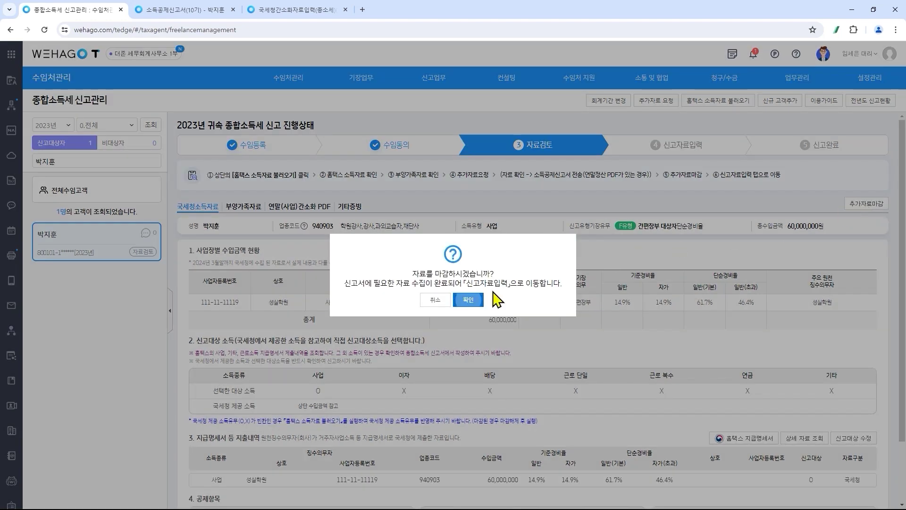
{"action": "left_click", "coordinate": [473, 303]}
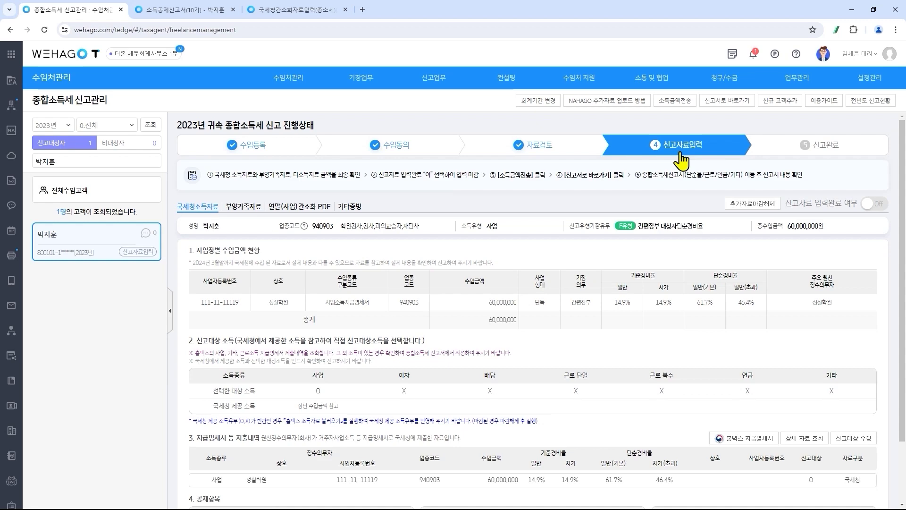
- Turn the 신고자료 입력완료 switch on, then bring up 소득금액전송
{"action": "left_click", "coordinate": [869, 206]}
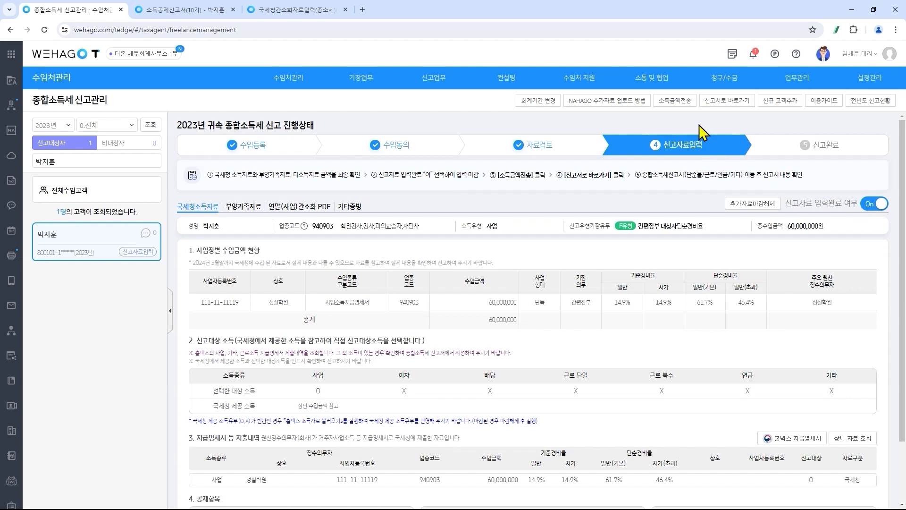
{"action": "left_click", "coordinate": [684, 103]}
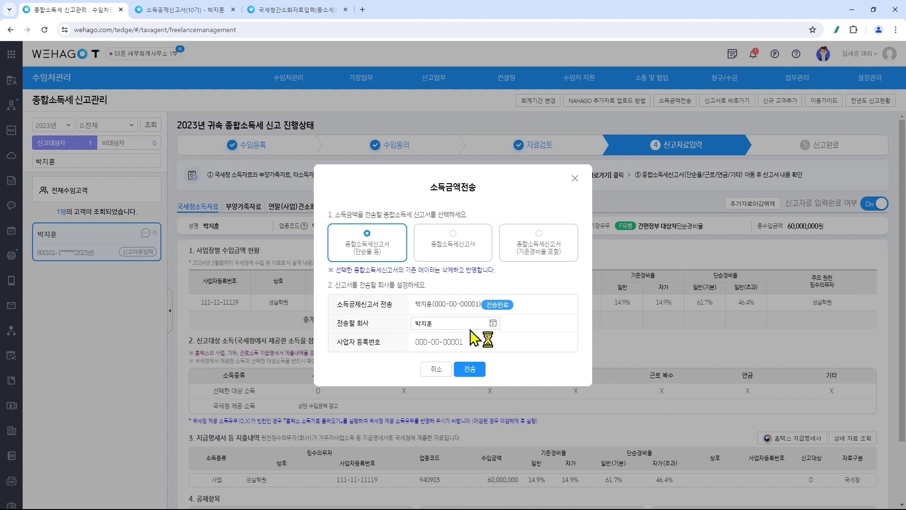
- Try the plain and standard-expense-rate return targets, setting the company's report type to 기준경비율
{"action": "left_click", "coordinate": [456, 255]}
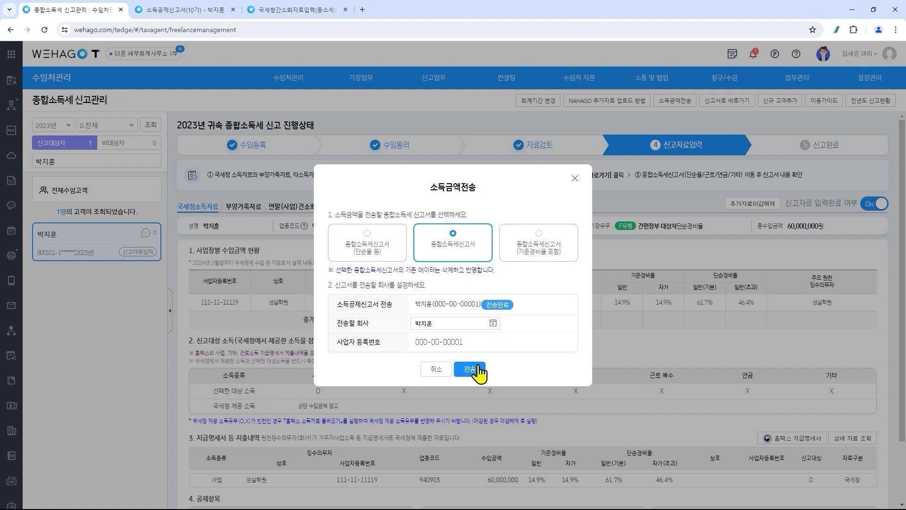
{"action": "left_click", "coordinate": [562, 257]}
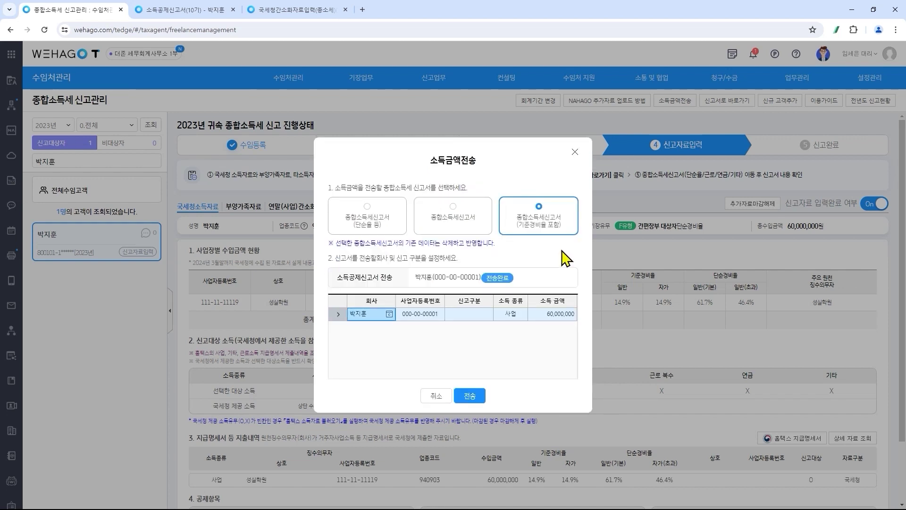
{"action": "mouse_move", "coordinate": [456, 318]}
{"action": "left_click", "coordinate": [488, 315]}
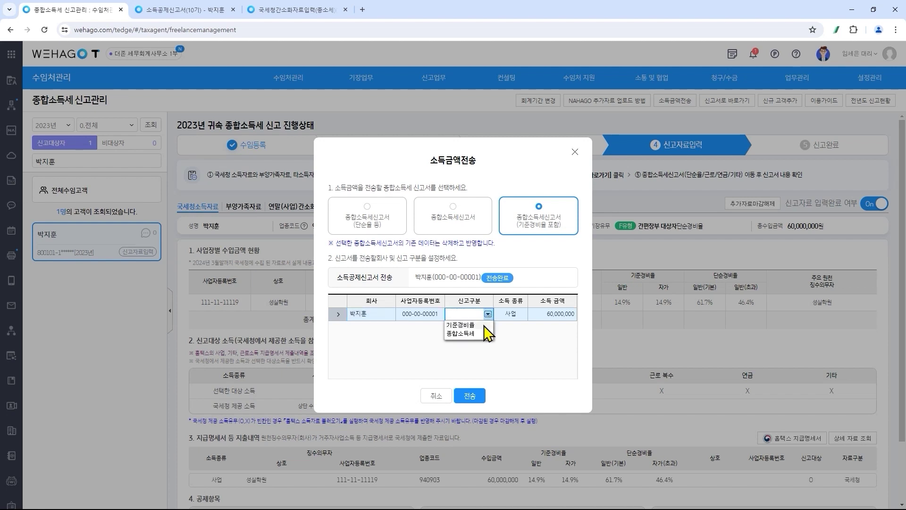
{"action": "left_click", "coordinate": [485, 325]}
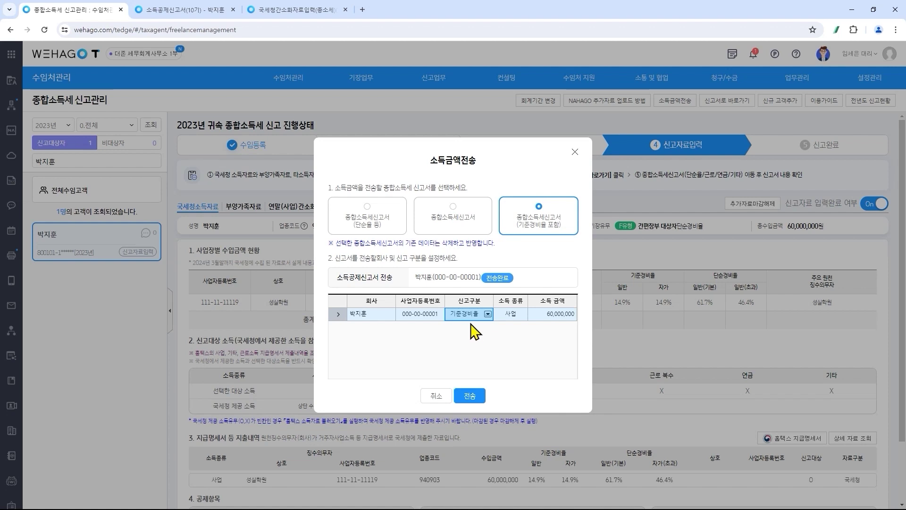
- Send the income amounts to 종합소득세신고서(단순율 등) and confirm the transfer
{"action": "left_click", "coordinate": [383, 229]}
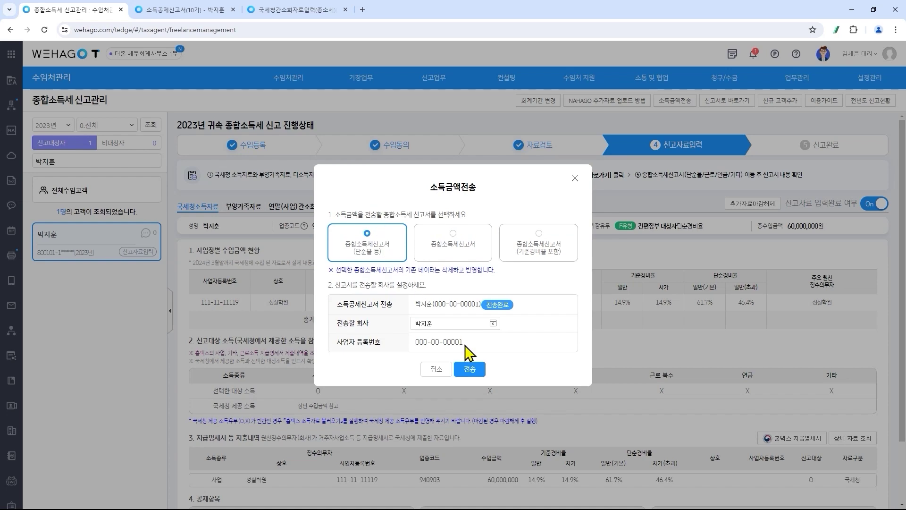
{"action": "left_click", "coordinate": [478, 373]}
{"action": "left_click", "coordinate": [468, 300]}
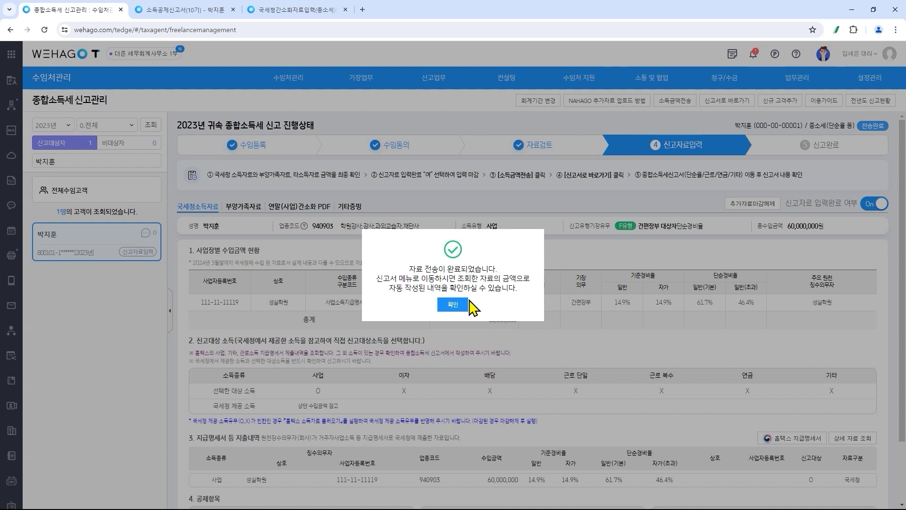
{"action": "left_click", "coordinate": [463, 306]}
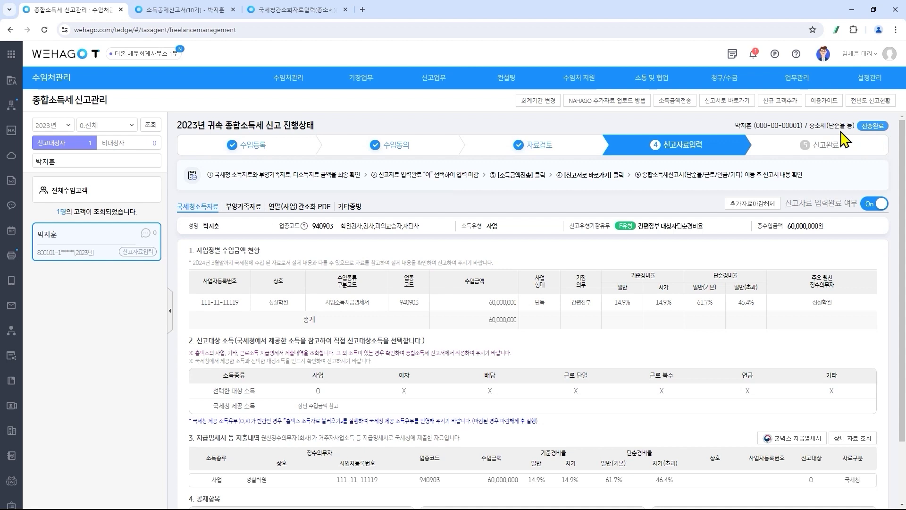
- Review the client's simple-rate 2023 income tax return and close it for e-filing, moving the client to 신고완료
{"action": "left_click", "coordinate": [735, 104]}
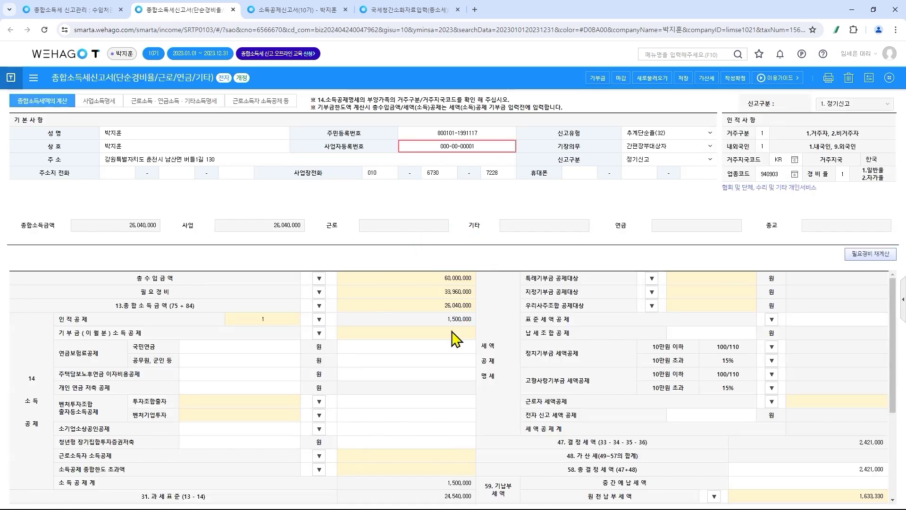
{"action": "scroll", "coordinate": [545, 295], "scroll_direction": "down", "scroll_amount": 3}
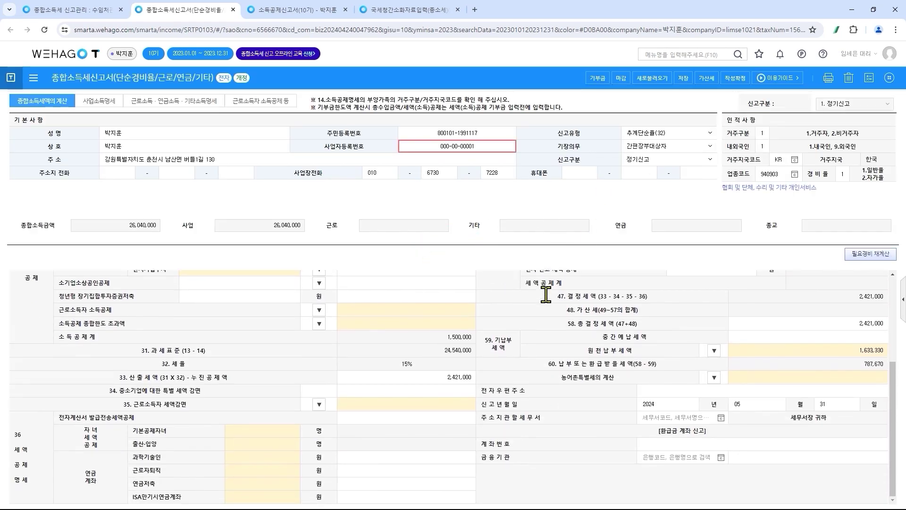
{"action": "scroll", "coordinate": [551, 330], "scroll_direction": "up", "scroll_amount": 3}
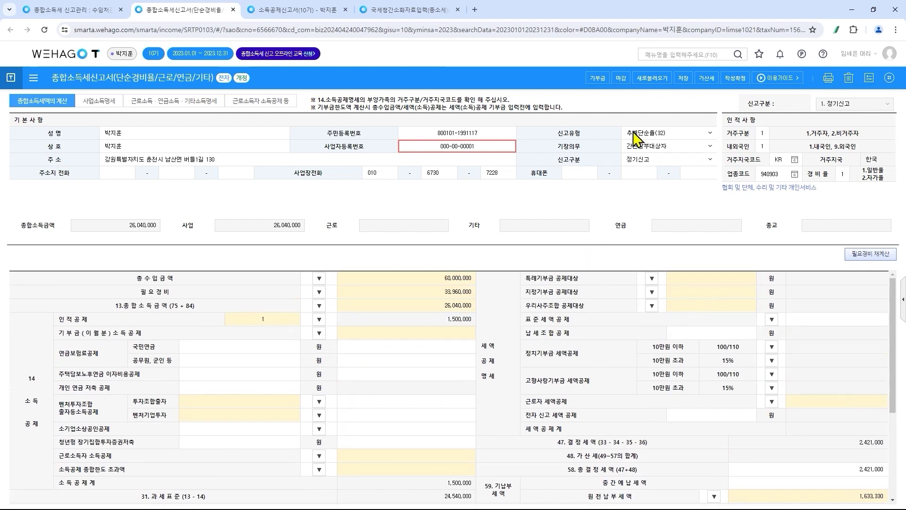
{"action": "left_click", "coordinate": [621, 79]}
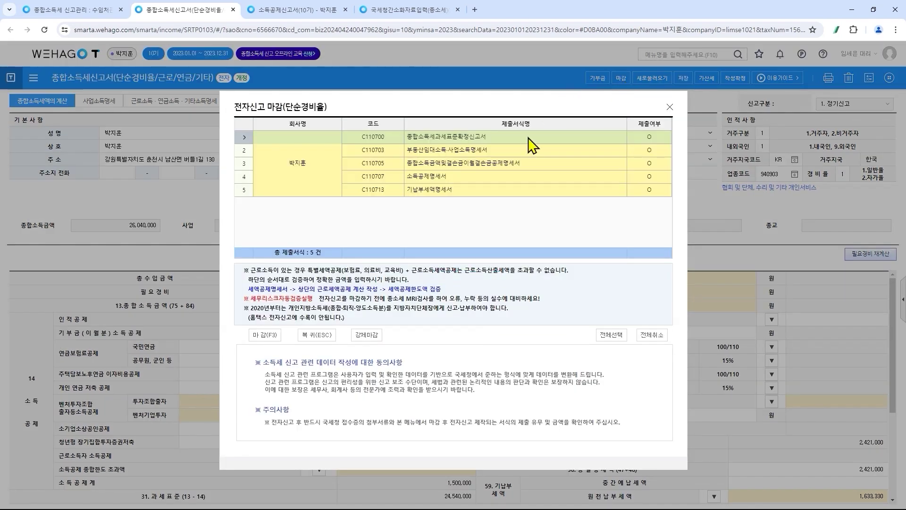
{"action": "left_click", "coordinate": [275, 335]}
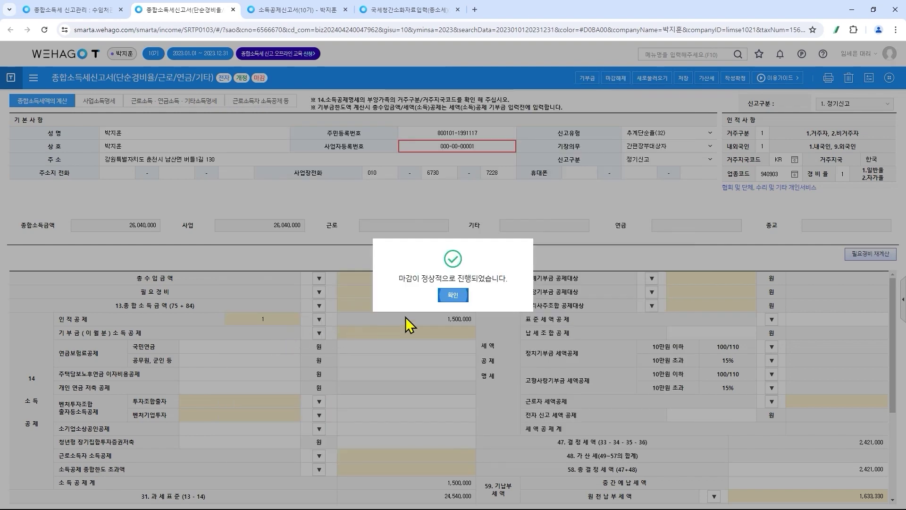
{"action": "left_click", "coordinate": [457, 296]}
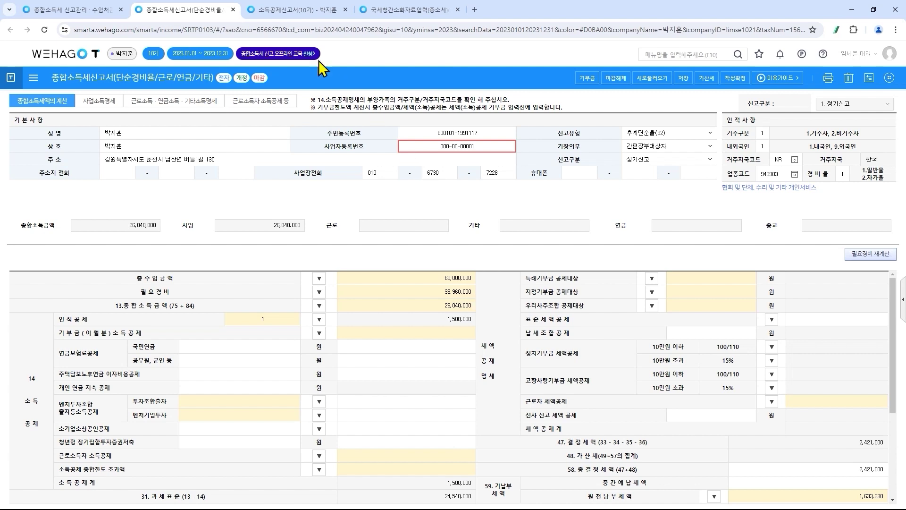
{"action": "left_click", "coordinate": [91, 9]}
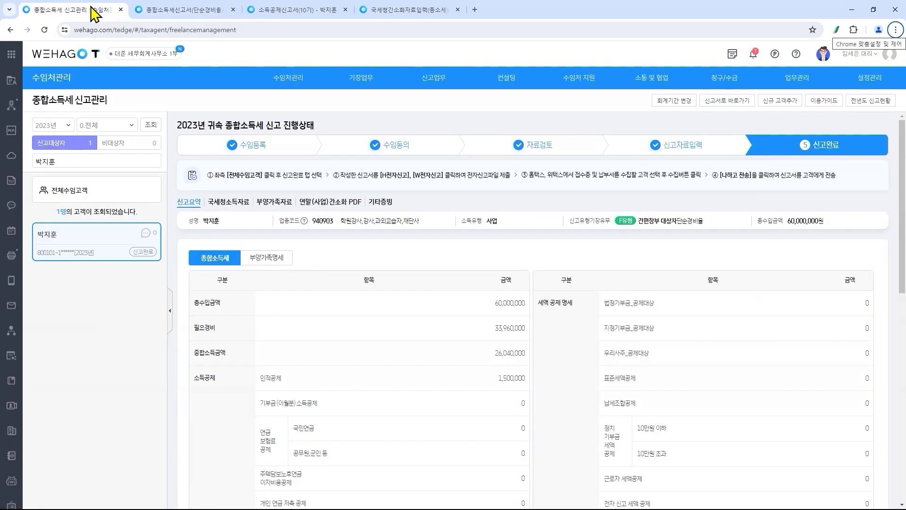
- Select the client under 신고완료 and collect their Wetax receipt and payment slip
{"action": "left_click", "coordinate": [146, 200]}
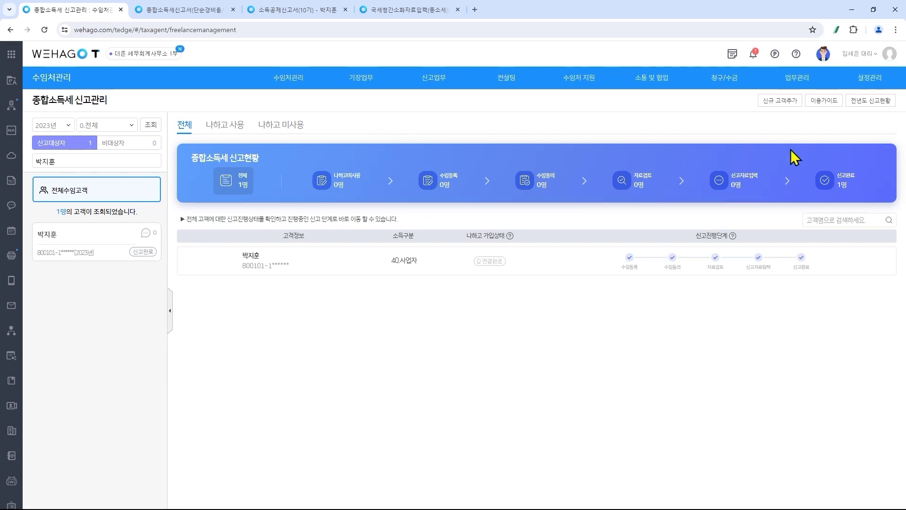
{"action": "left_click", "coordinate": [843, 188]}
{"action": "left_click", "coordinate": [194, 259]}
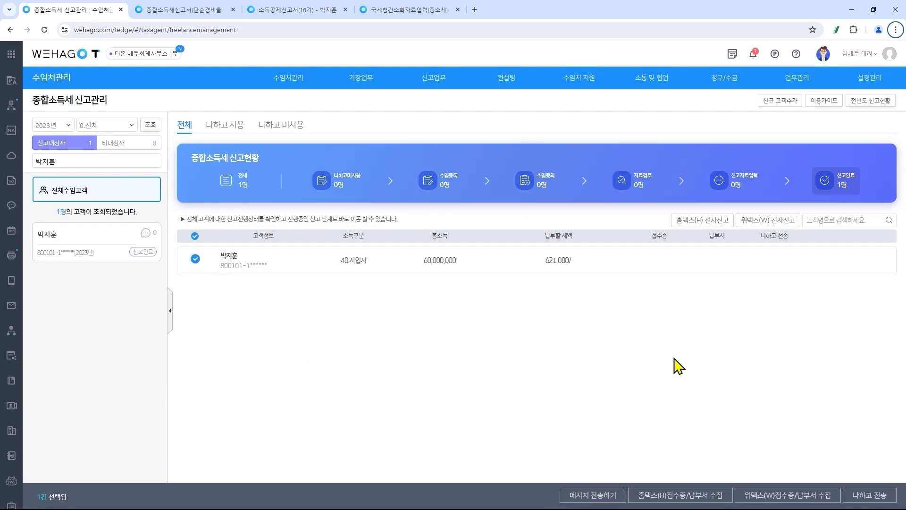
{"action": "left_click", "coordinate": [780, 499]}
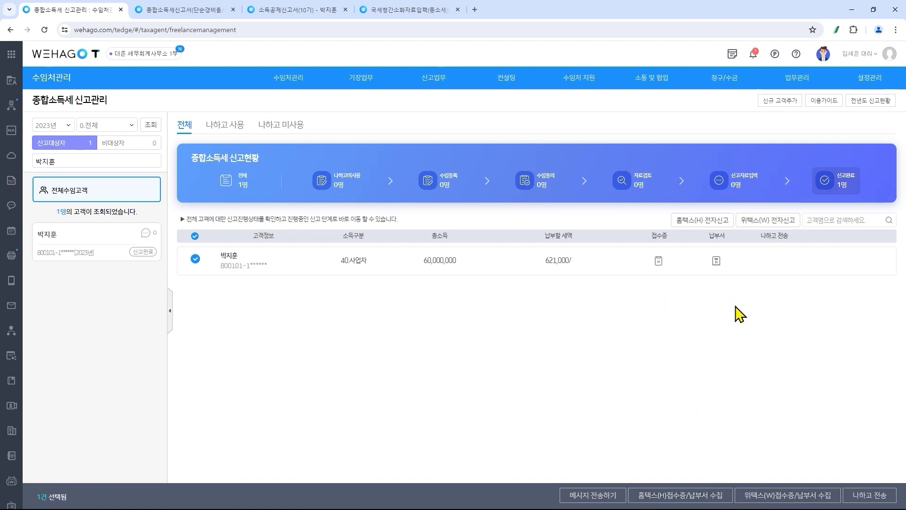
- Send the filed return and payment slip to the client through NAHAGO
{"action": "left_click", "coordinate": [881, 499]}
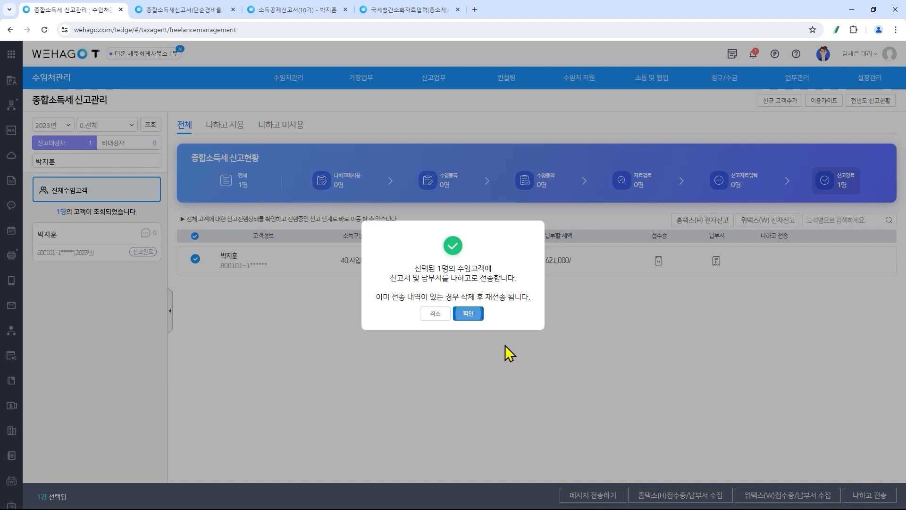
{"action": "left_click", "coordinate": [468, 314]}
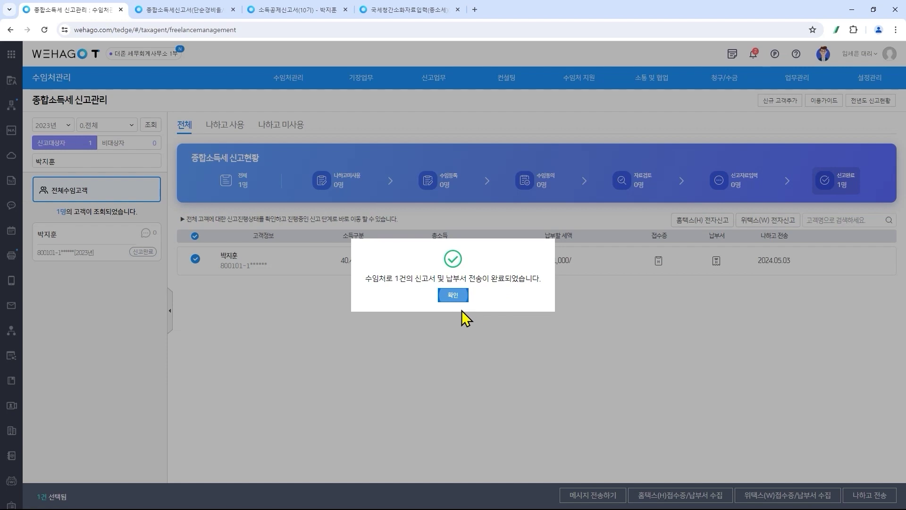
{"action": "left_click", "coordinate": [451, 298]}
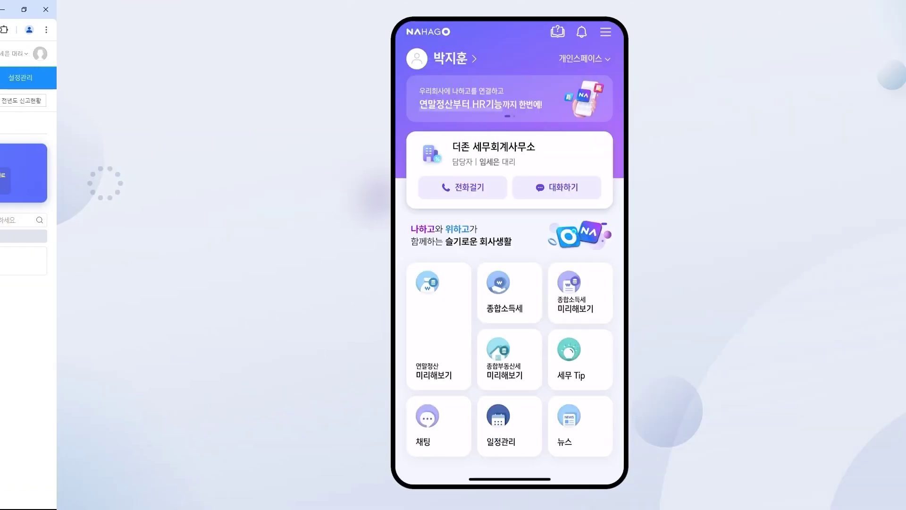